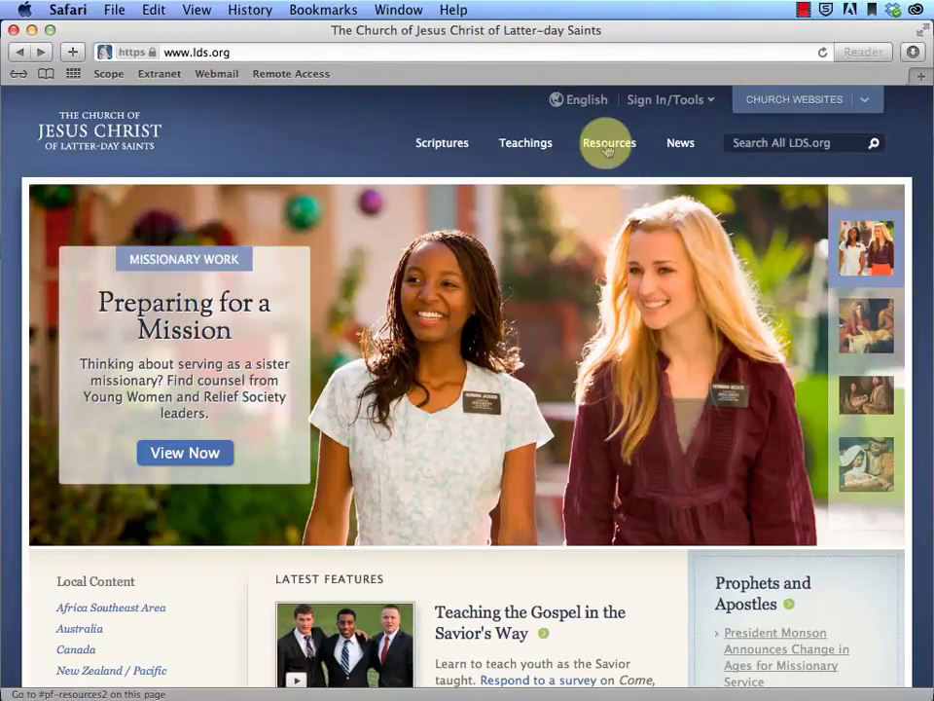
# Open the Youth resources page from the LDS.org Resources menu
pyautogui.click(607, 146)
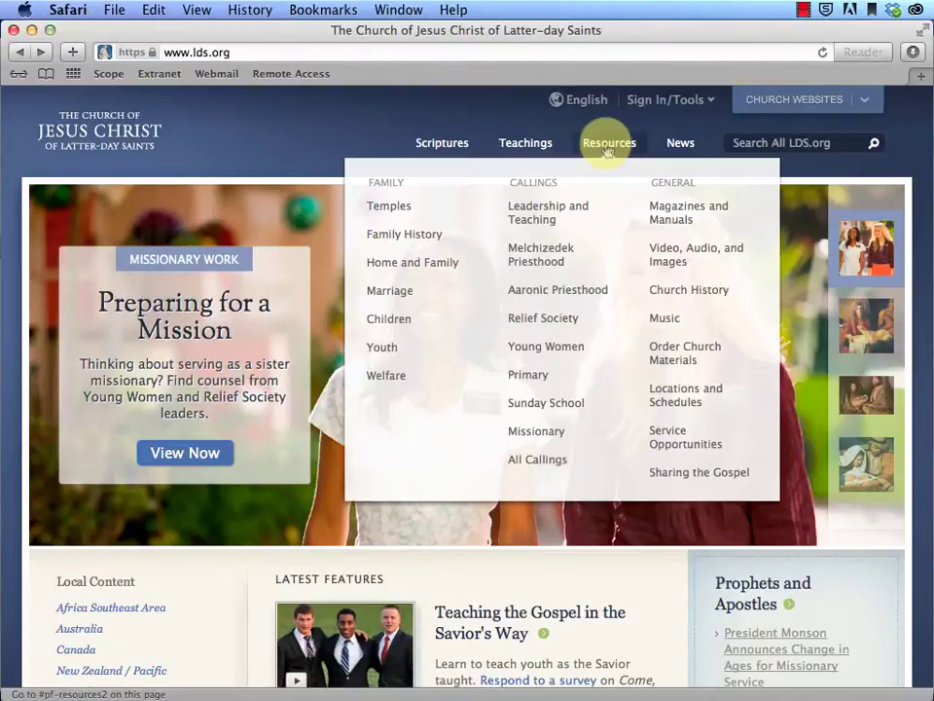
pyautogui.click(396, 352)
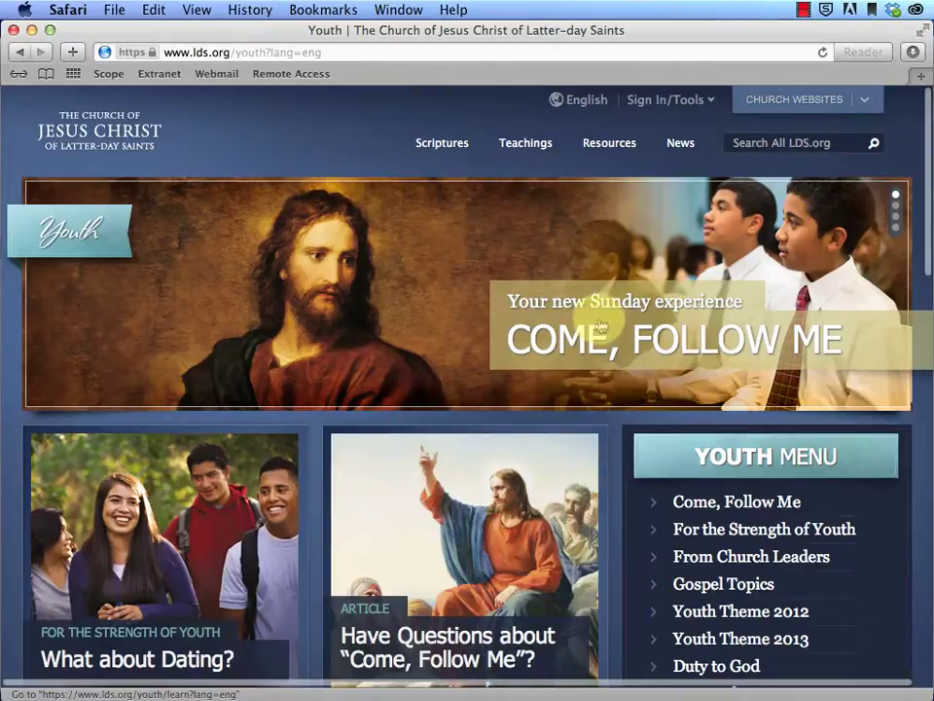
pyautogui.scroll(-5, 601, 324)
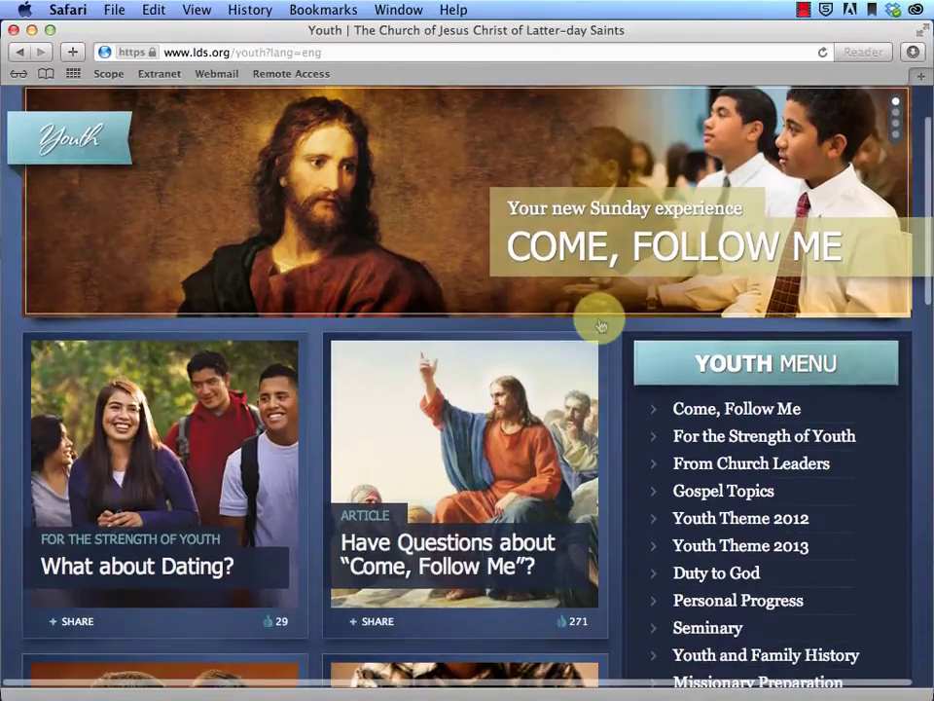
pyautogui.scroll(-15, 600, 324)
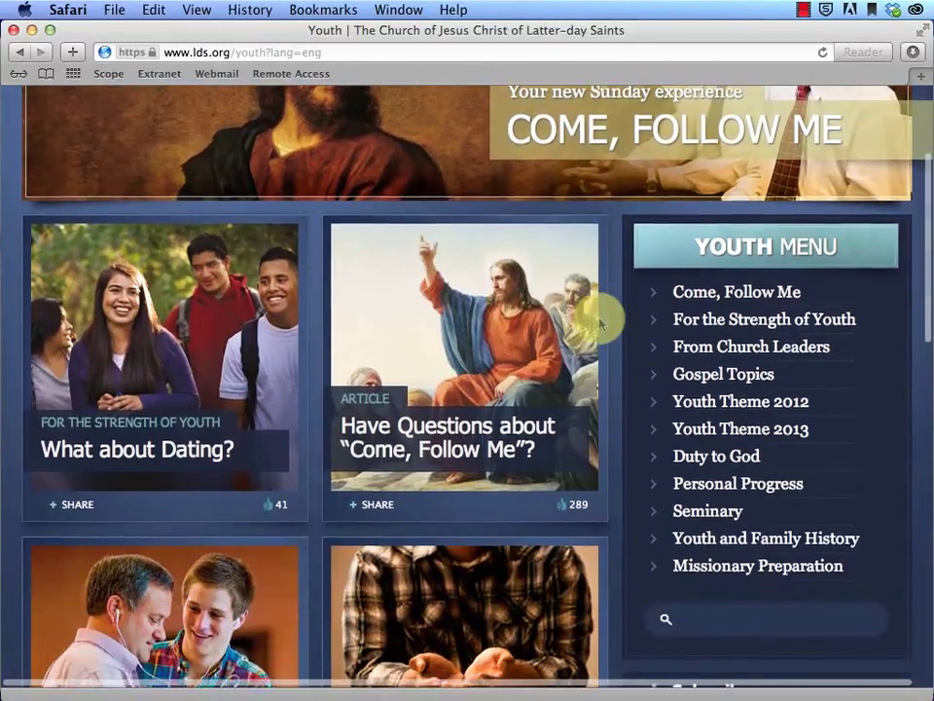
pyautogui.scroll(-2, 601, 324)
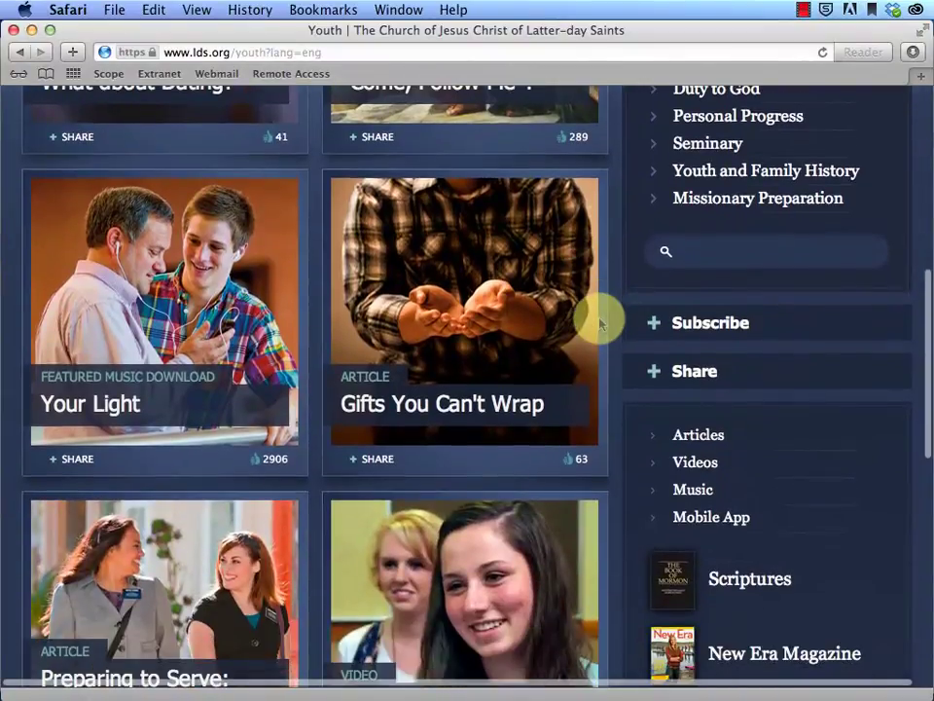
# Browse the Featured Youth Videos list, then go back to the Youth page
pyautogui.click(703, 463)
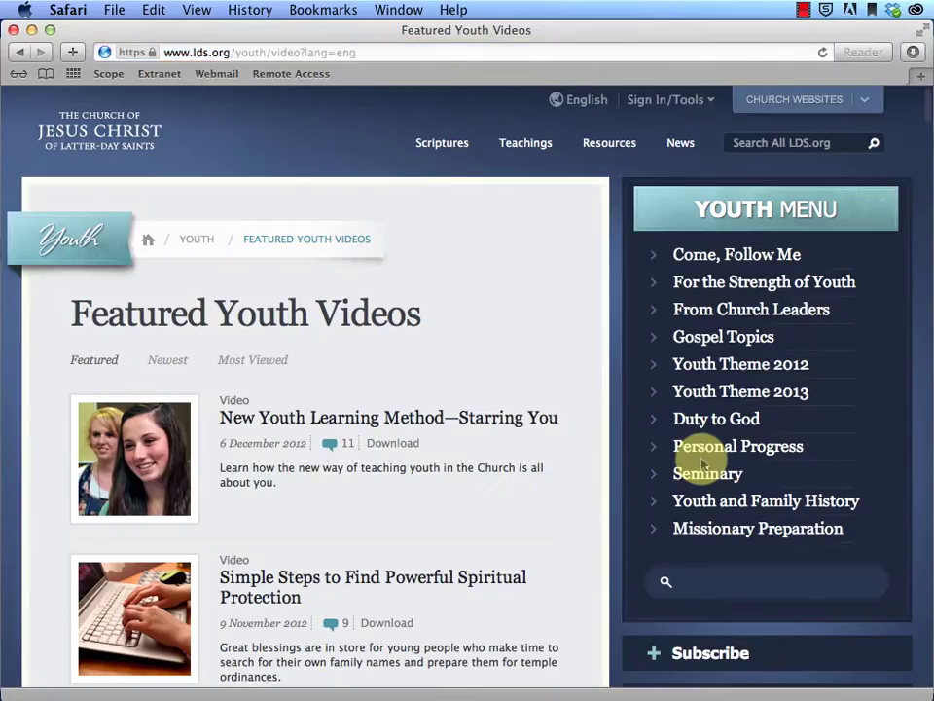
pyautogui.scroll(-2, 585, 445)
pyautogui.scroll(-5, 586, 445)
pyautogui.scroll(3, 574, 438)
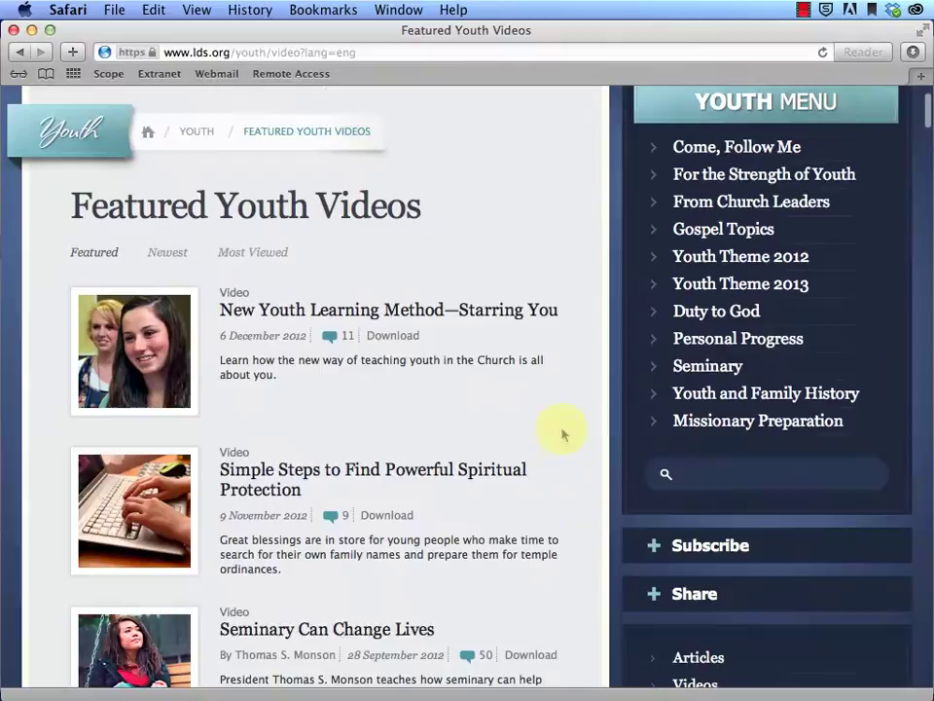
pyautogui.click(20, 51)
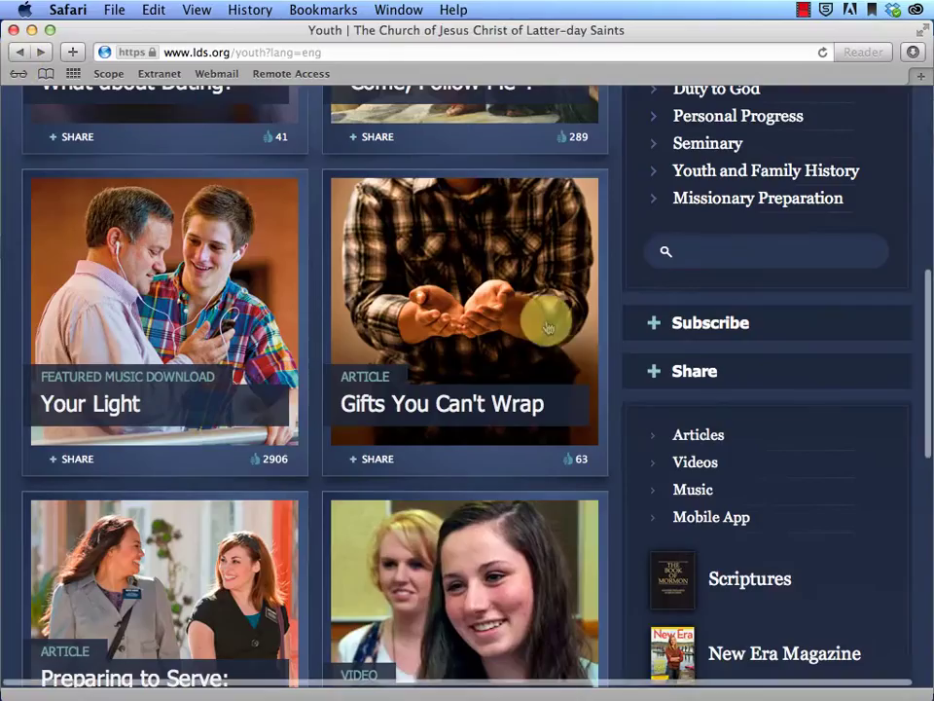
pyautogui.scroll(5, 553, 323)
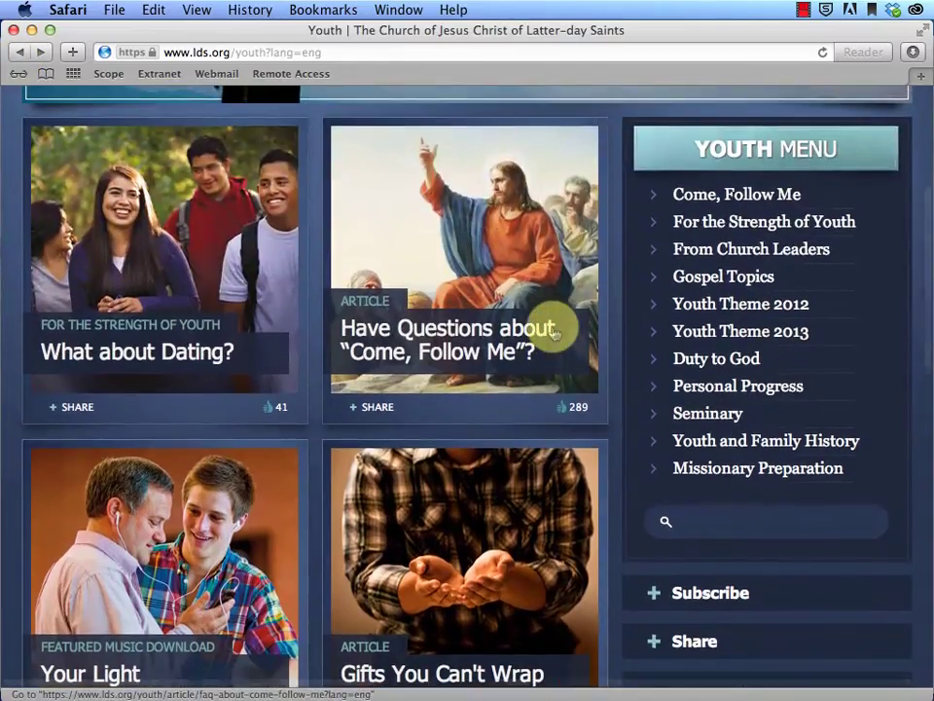
# Open Come, Follow Me and its Aaronic Priesthood lesson overview
pyautogui.click(725, 193)
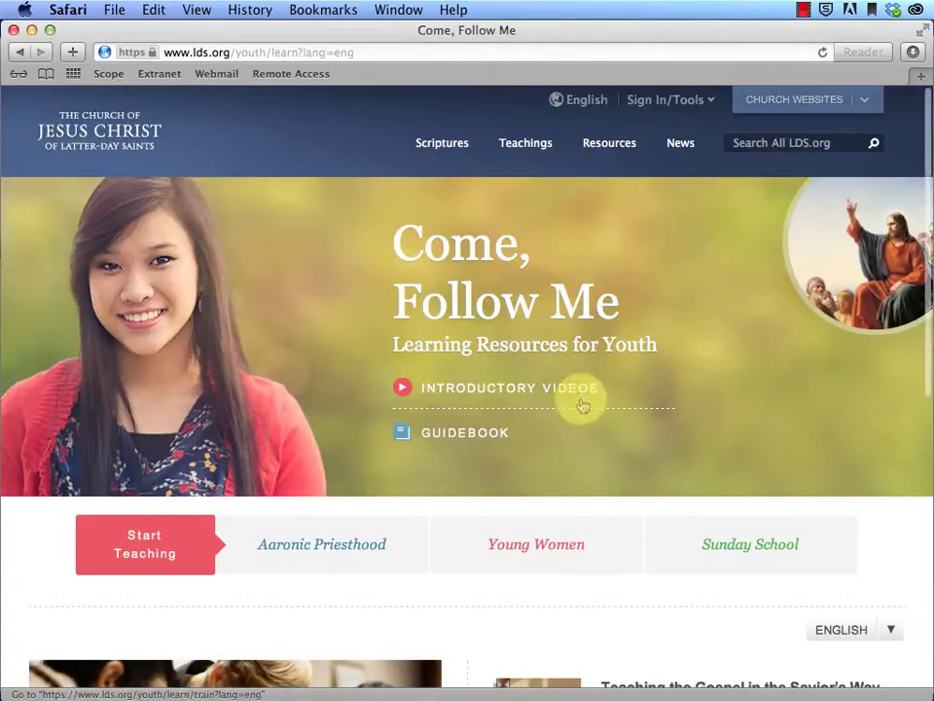
pyautogui.scroll(-3, 582, 403)
pyautogui.scroll(-1, 582, 403)
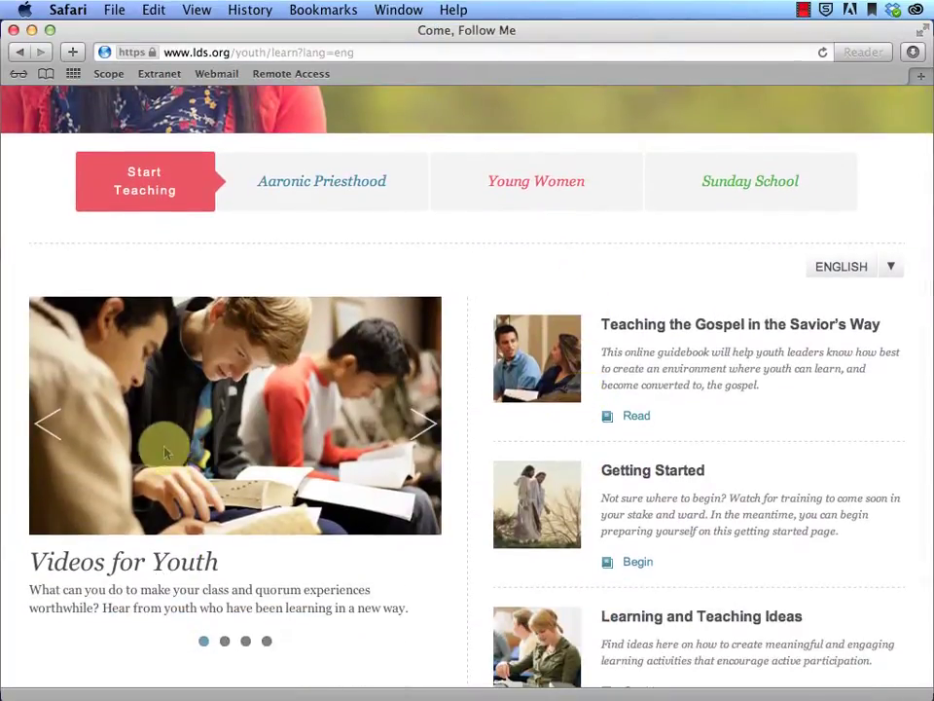
pyautogui.click(347, 188)
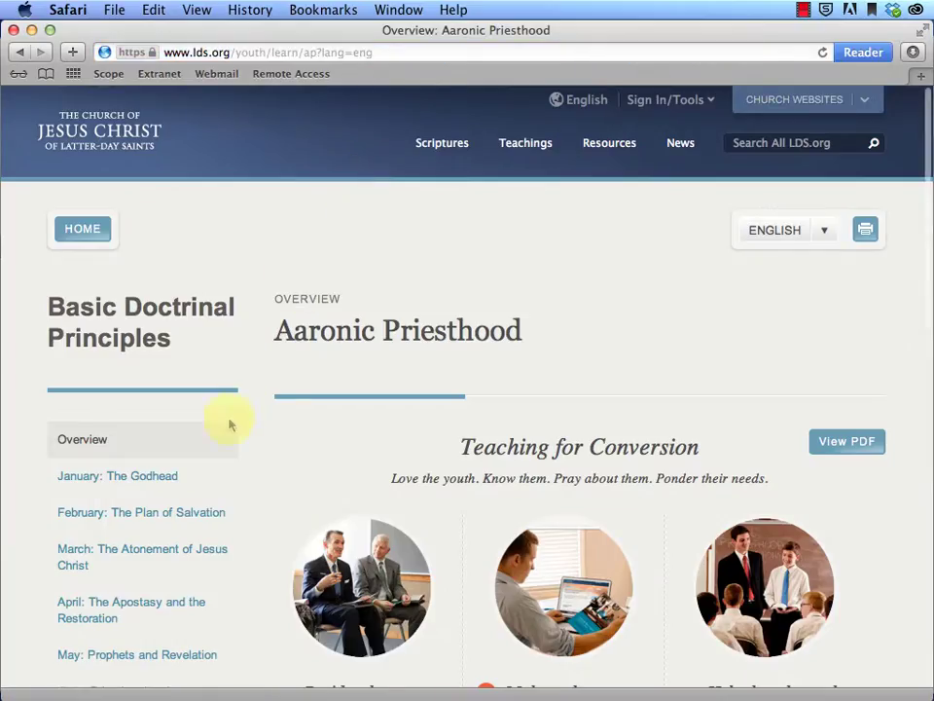
# Open January: The Godhead and the lesson 'How can I know my Heavenly Father?', scrolling to Videos
pyautogui.click(115, 481)
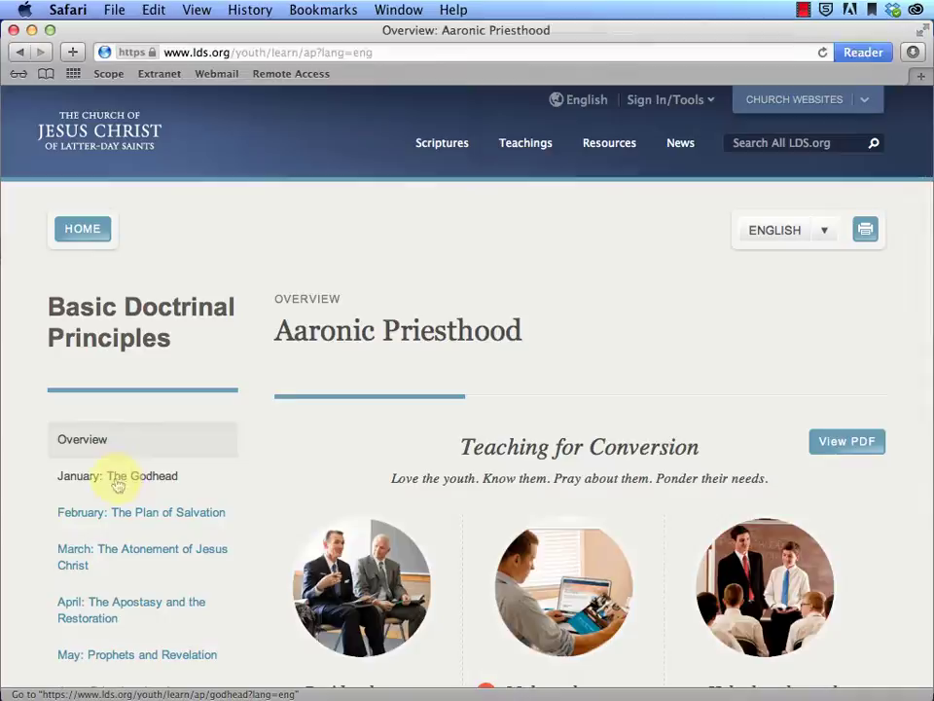
pyautogui.scroll(-5, 423, 551)
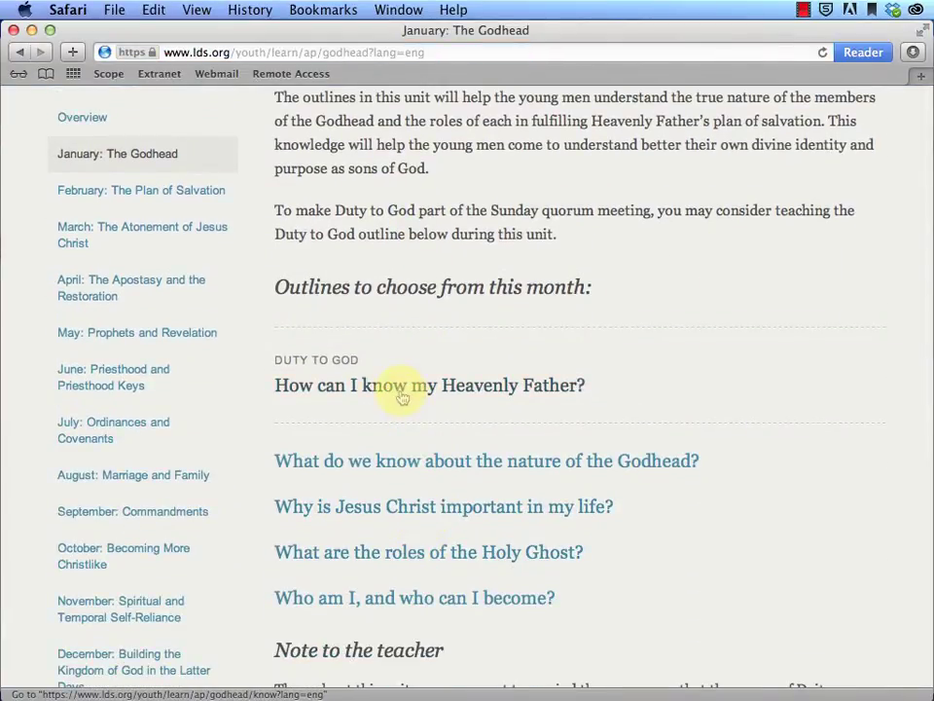
pyautogui.click(402, 388)
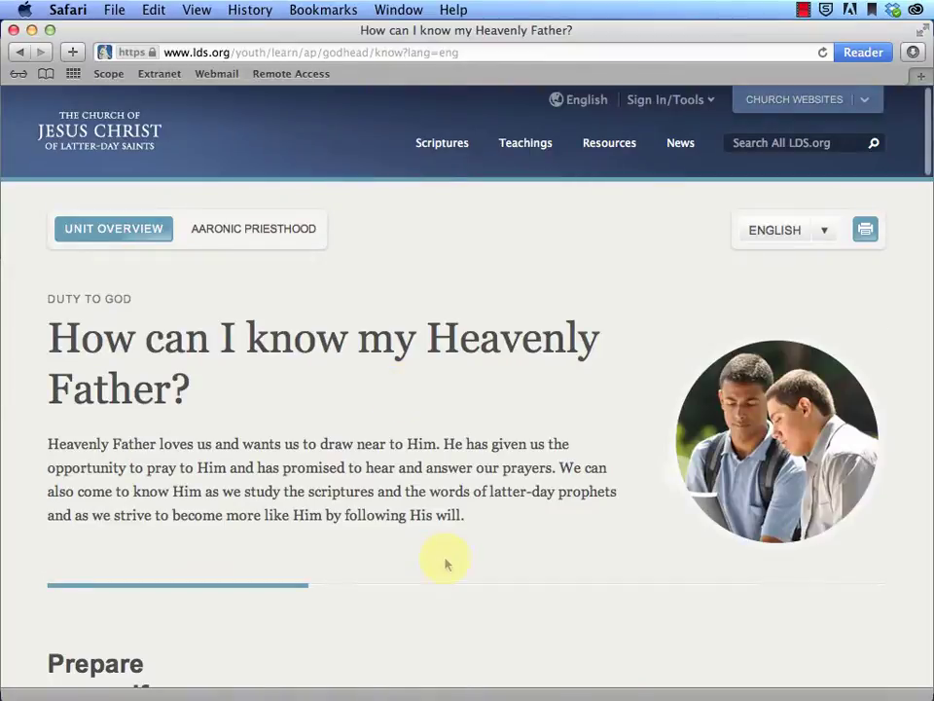
pyautogui.scroll(-10, 445, 560)
pyautogui.scroll(-4, 445, 562)
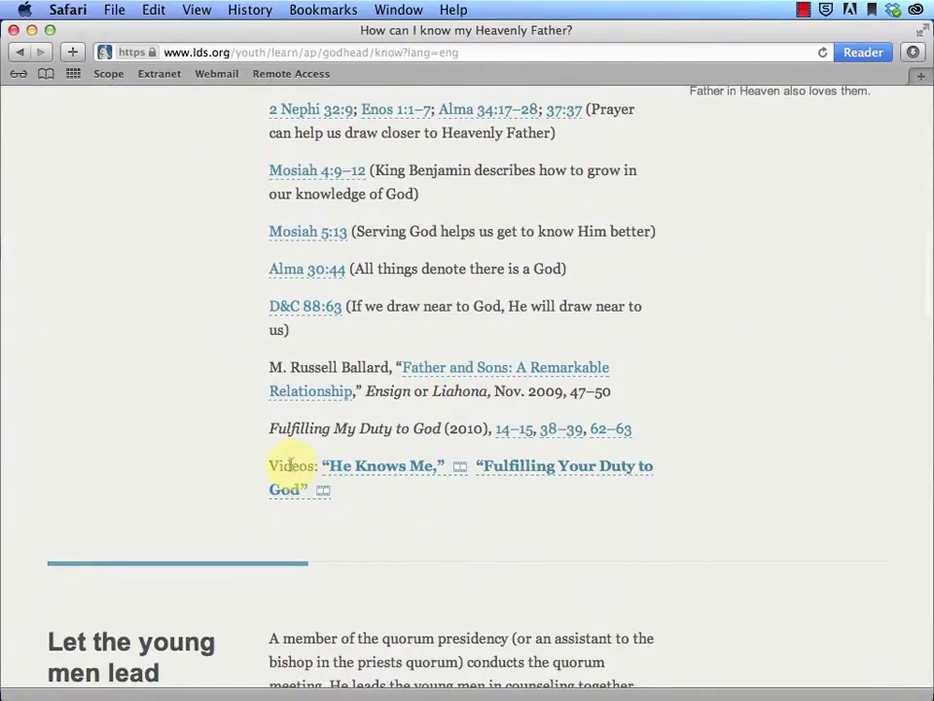
# Play the 'He Knows Me' video in the lesson's video overlay
pyautogui.click(390, 471)
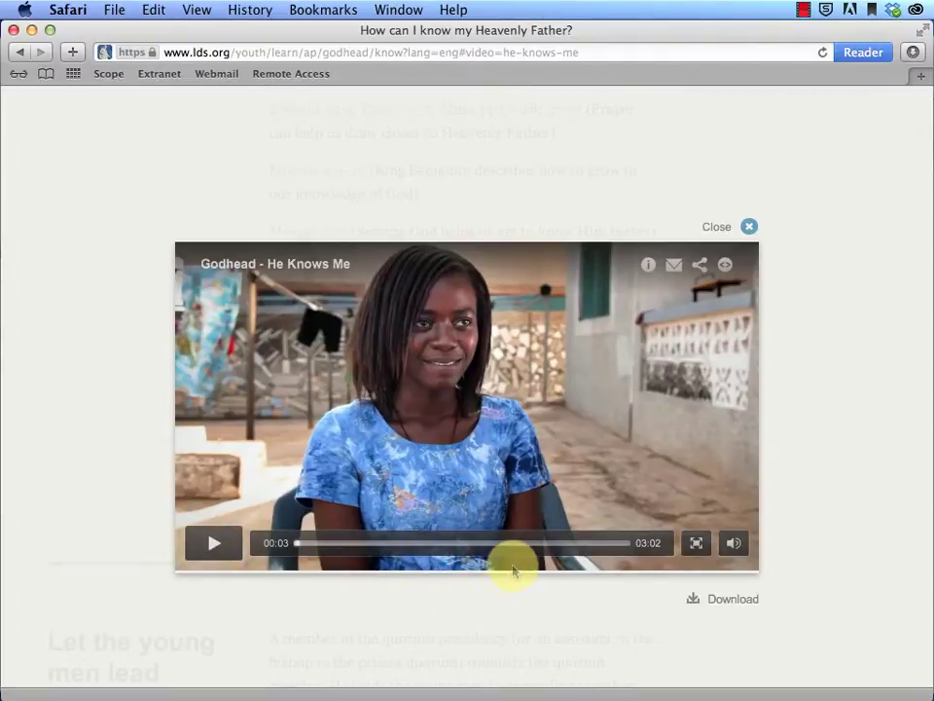
# Show the video's download sizes and download the Large (1300K) file
pyautogui.click(714, 603)
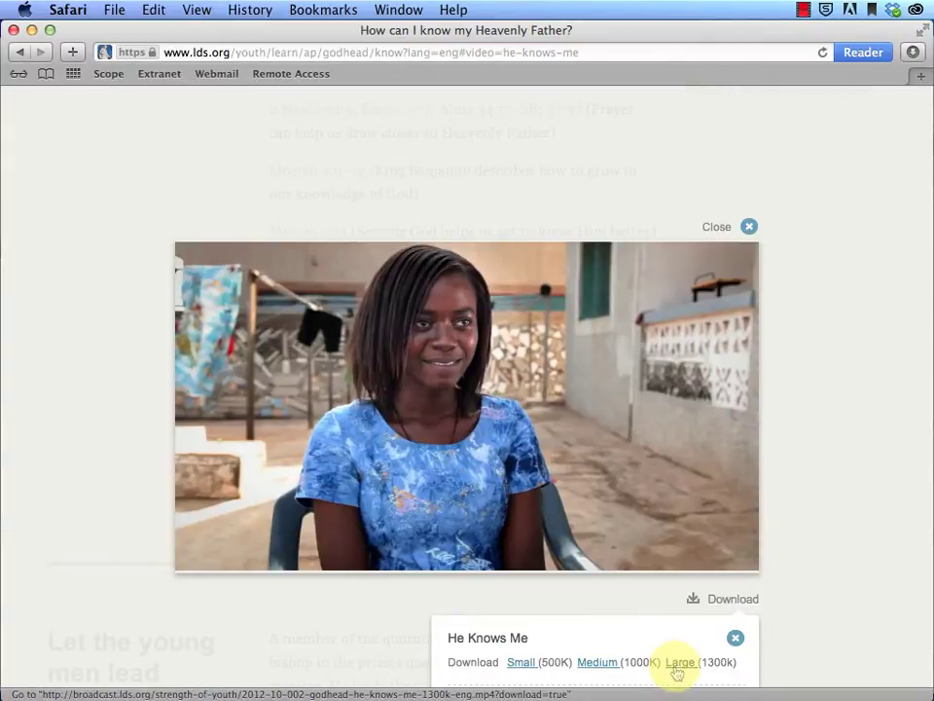
pyautogui.click(676, 670)
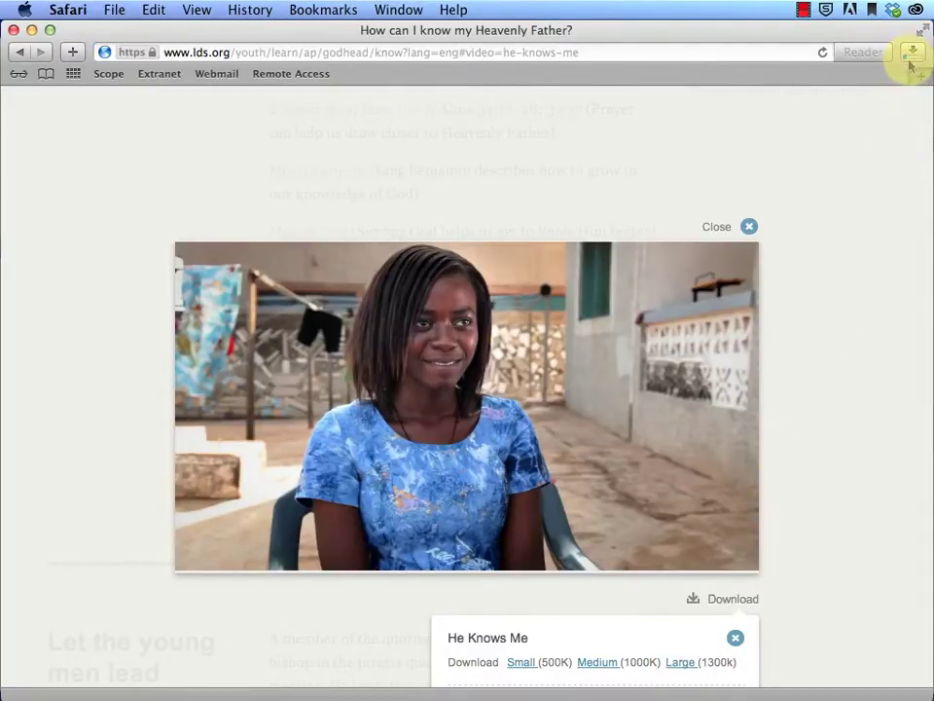
pyautogui.click(803, 10)
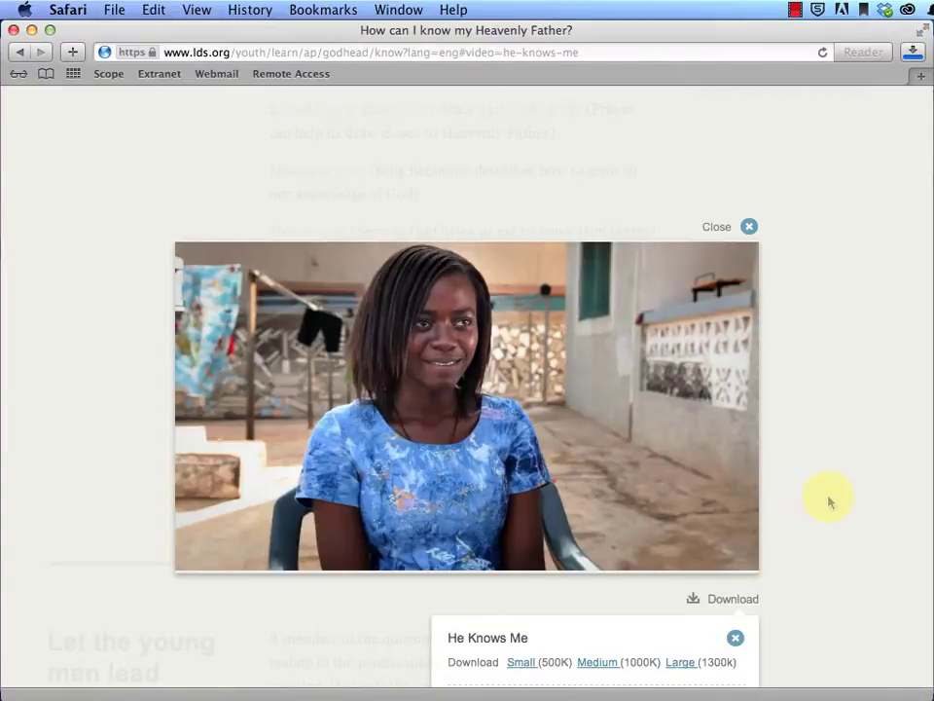
pyautogui.press('super+Tab')
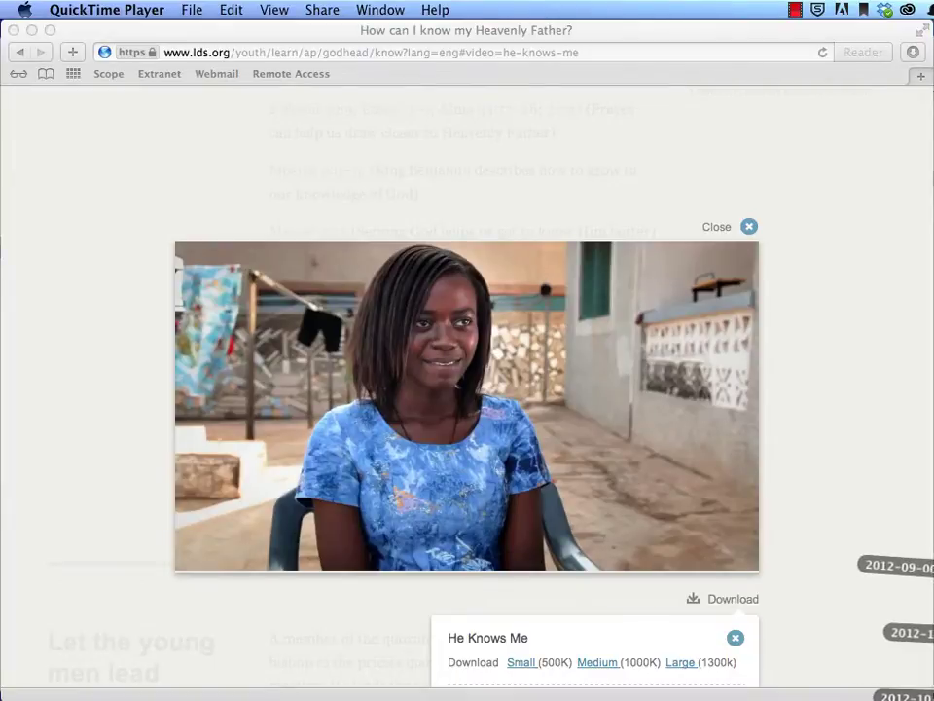
pyautogui.press('super+Tab')
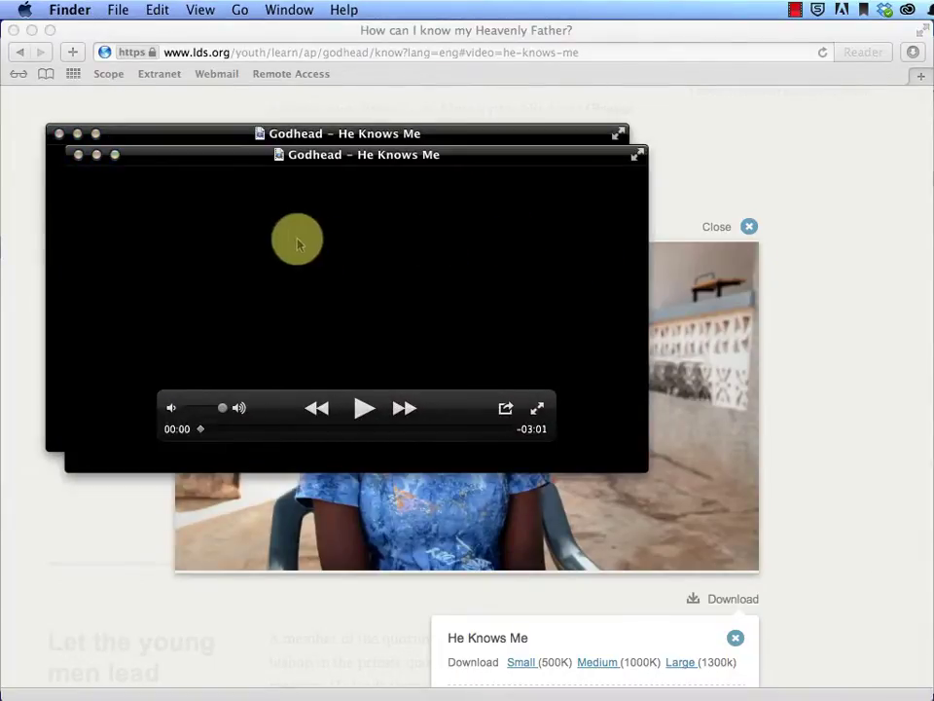
pyautogui.click(365, 413)
pyautogui.click(365, 412)
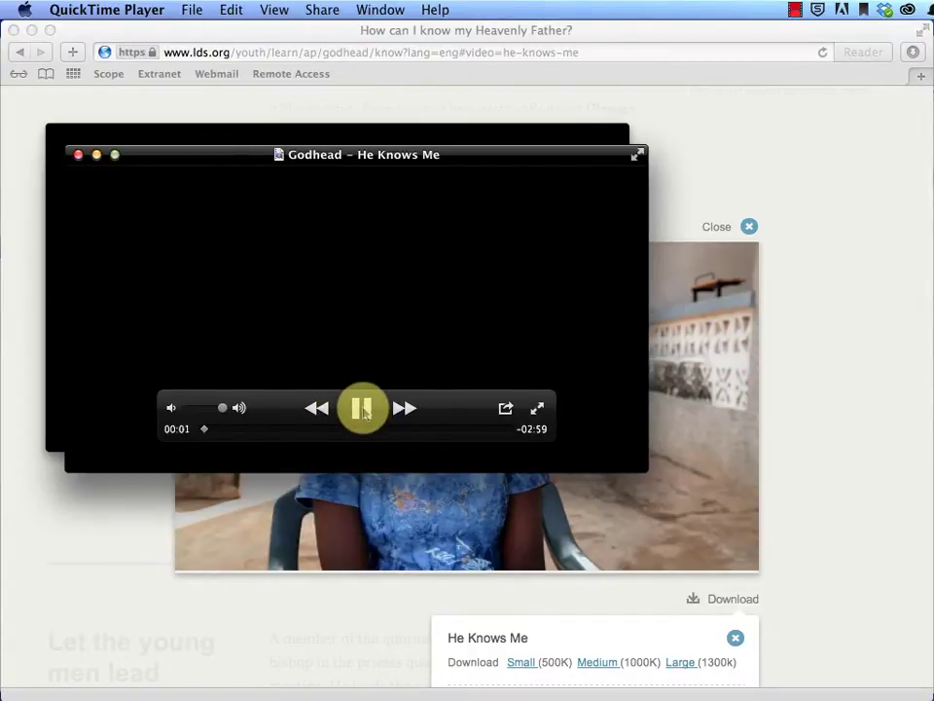
pyautogui.click(79, 154)
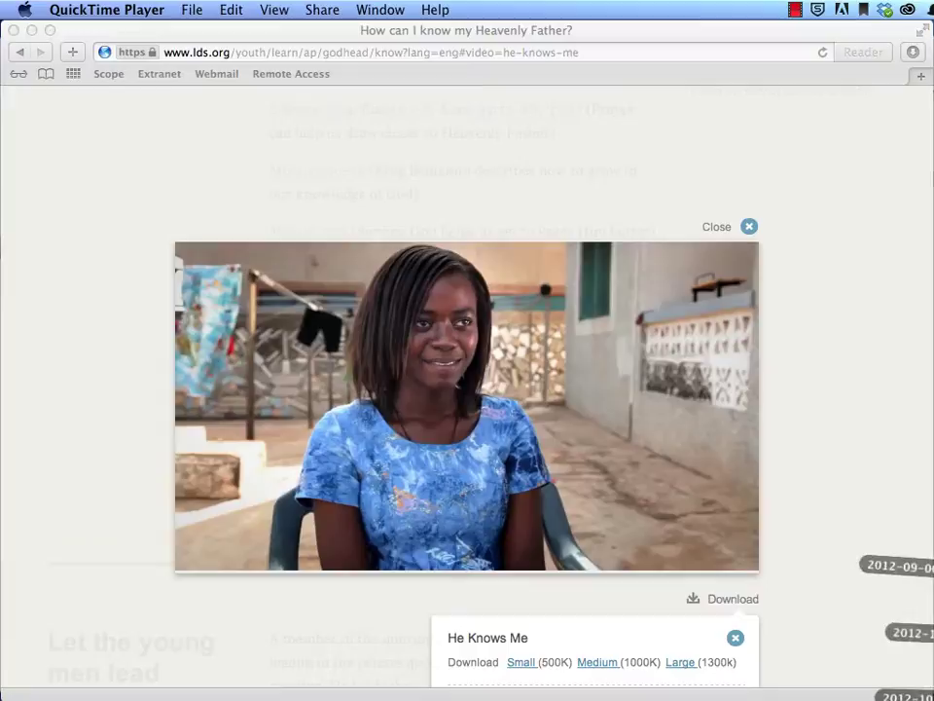
# Widen the Downloads Name column, select the 1300k godhead MP4, and show the Dropbox menu
pyautogui.press('super+Tab')
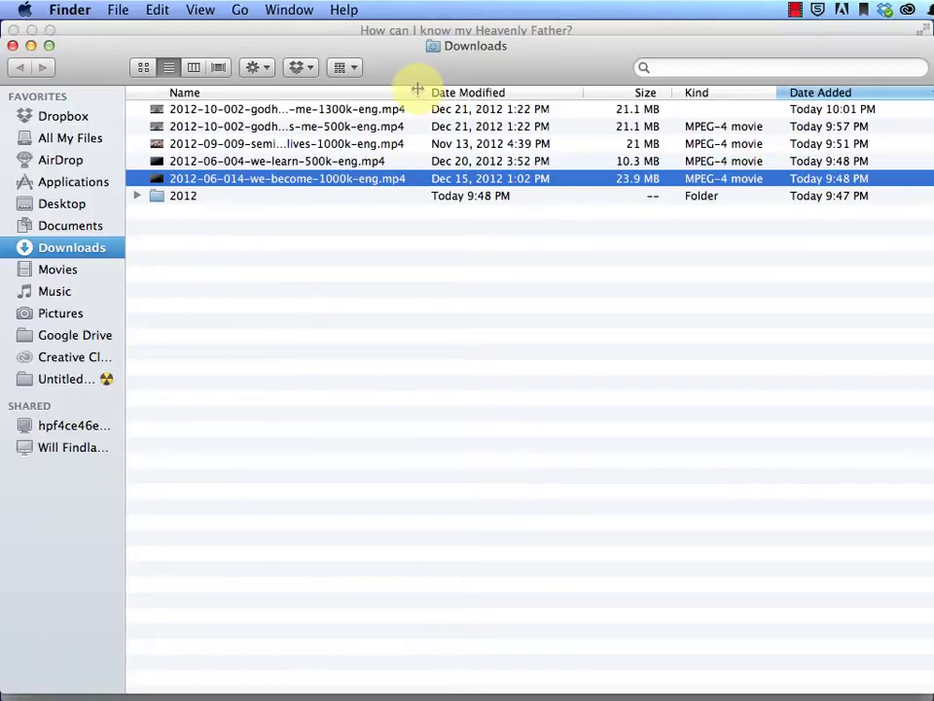
pyautogui.moveTo(419, 89); pyautogui.dragTo(460, 89)
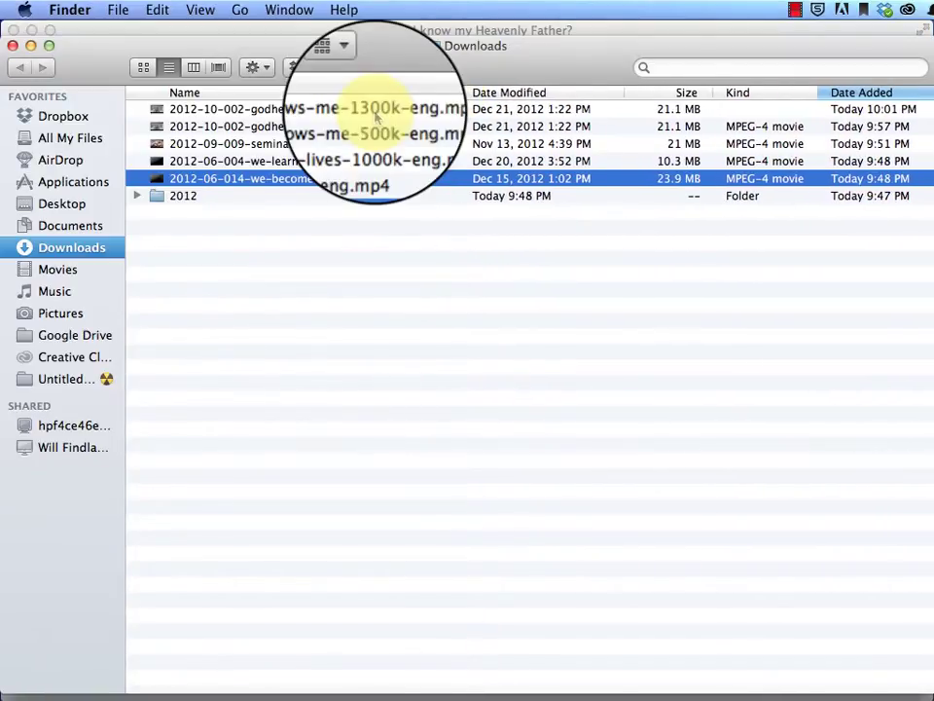
pyautogui.click(376, 110)
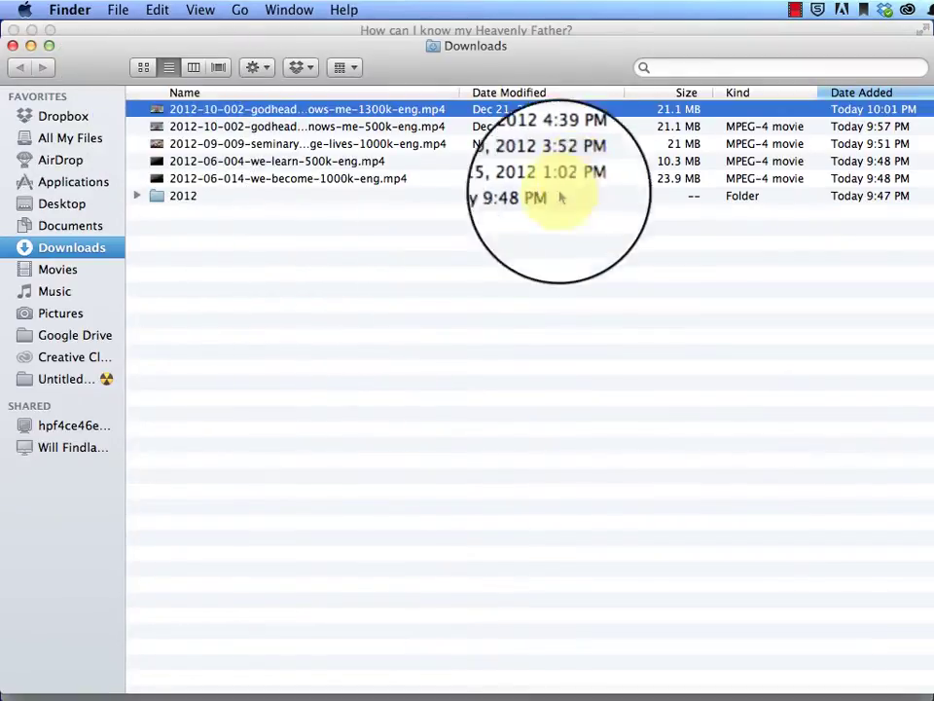
pyautogui.click(883, 11)
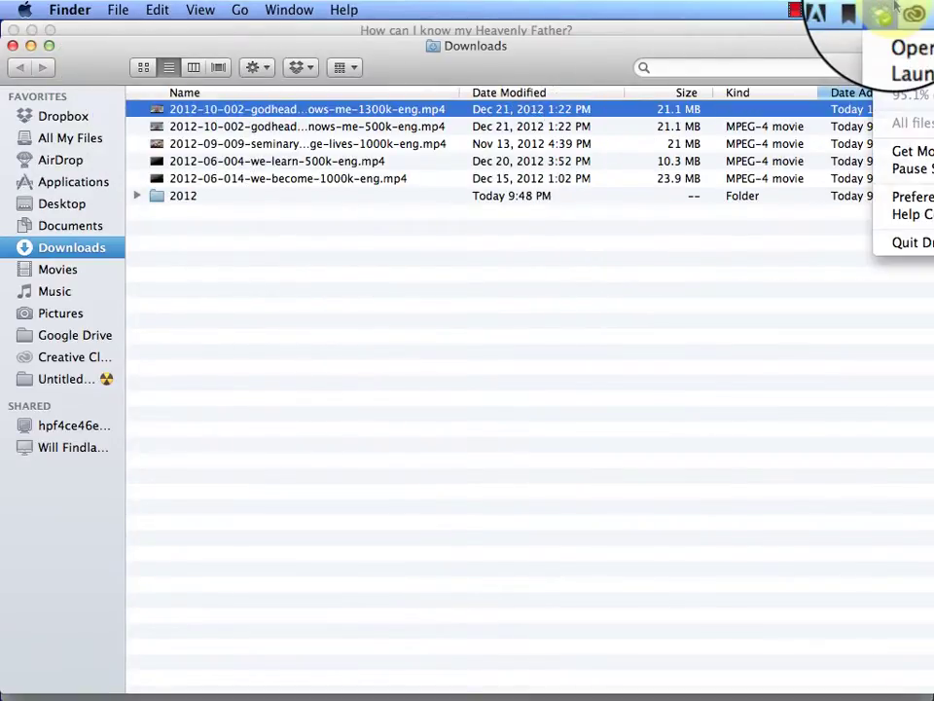
# Open the Dropbox folder, sort it by name, and open the Church folder
pyautogui.click(901, 37)
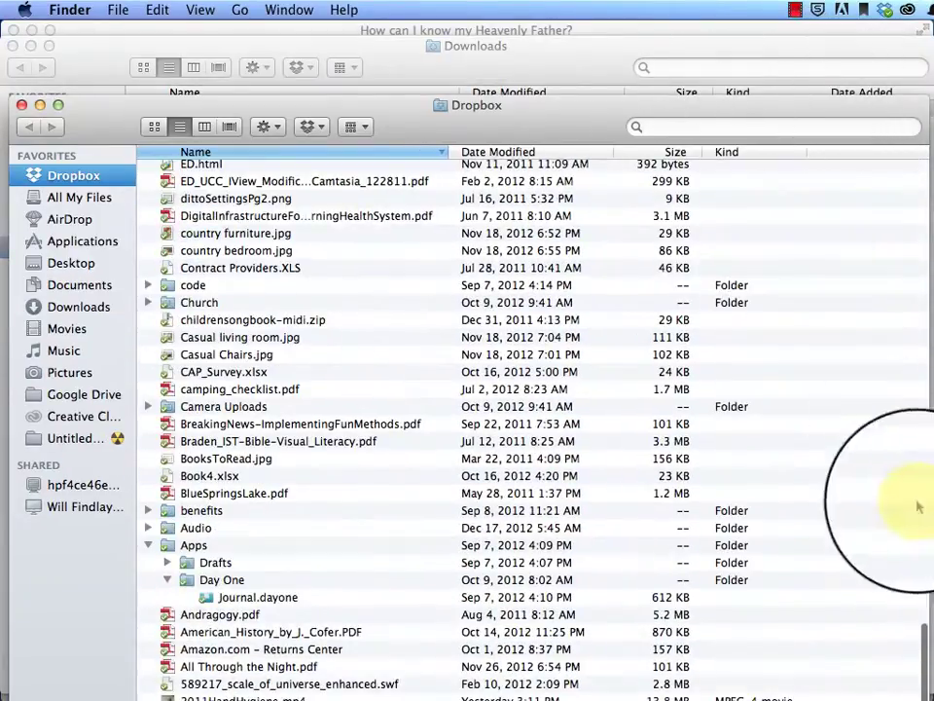
pyautogui.scroll(4, 911, 438)
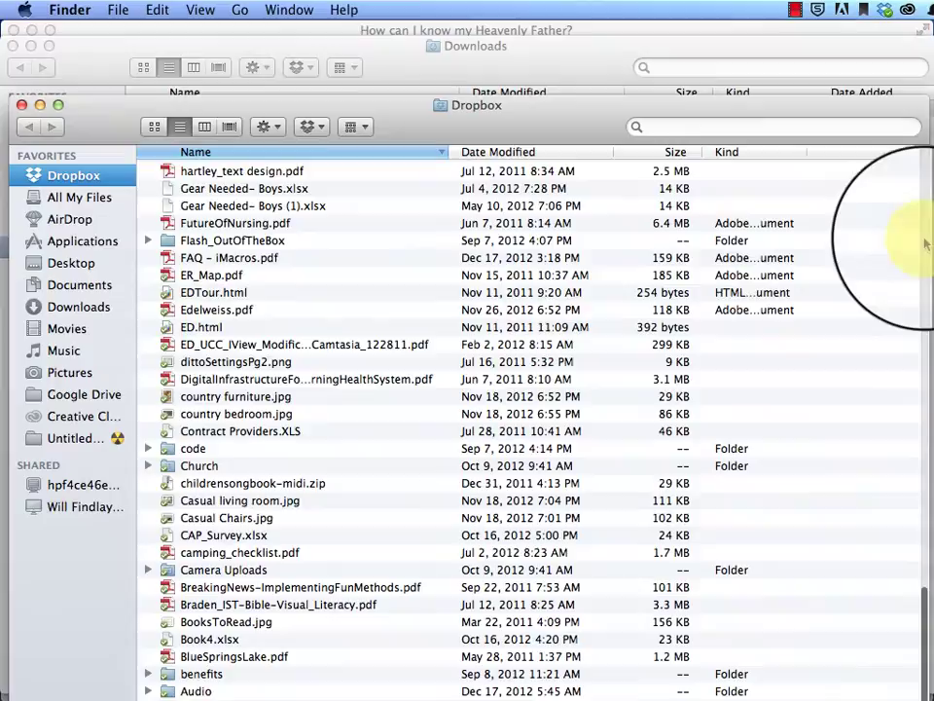
pyautogui.scroll(15, 920, 214)
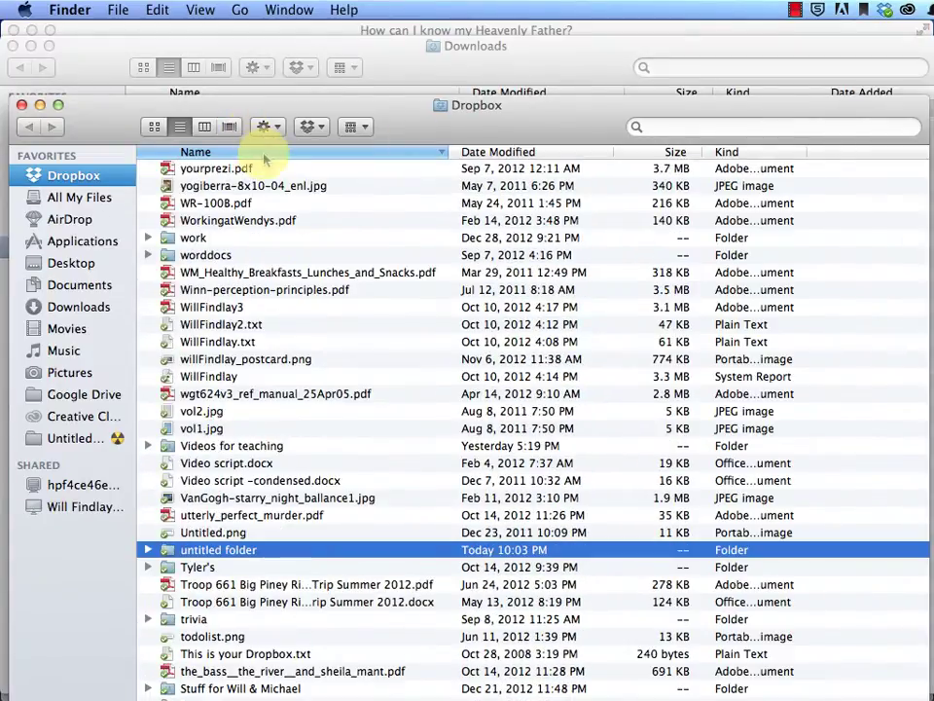
pyautogui.click(265, 153)
pyautogui.scroll(10, 313, 292)
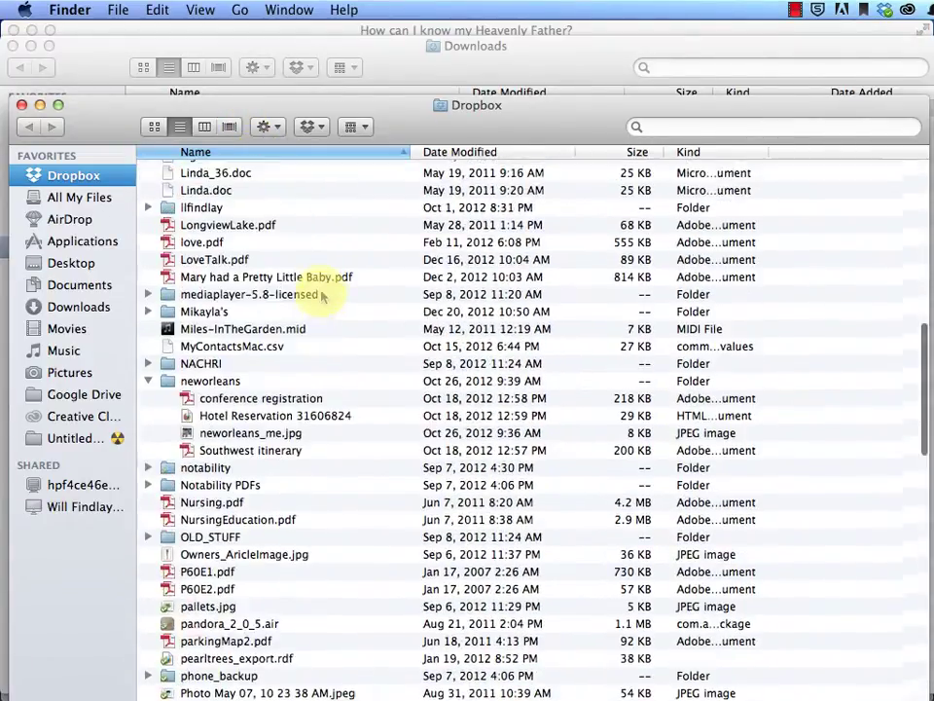
pyautogui.scroll(10, 323, 292)
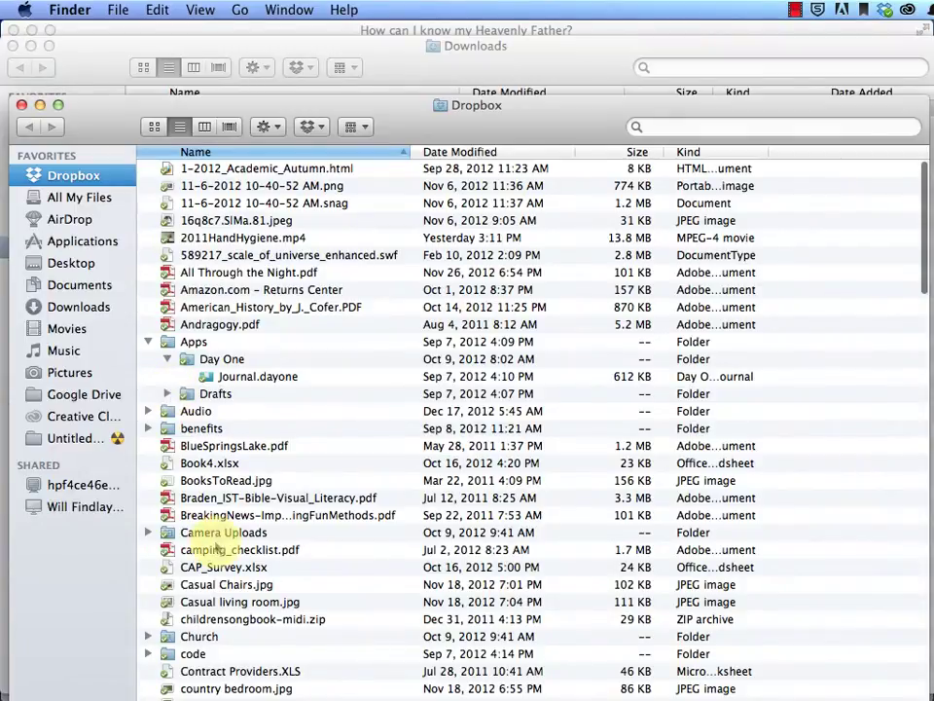
pyautogui.doubleClick(180, 638)
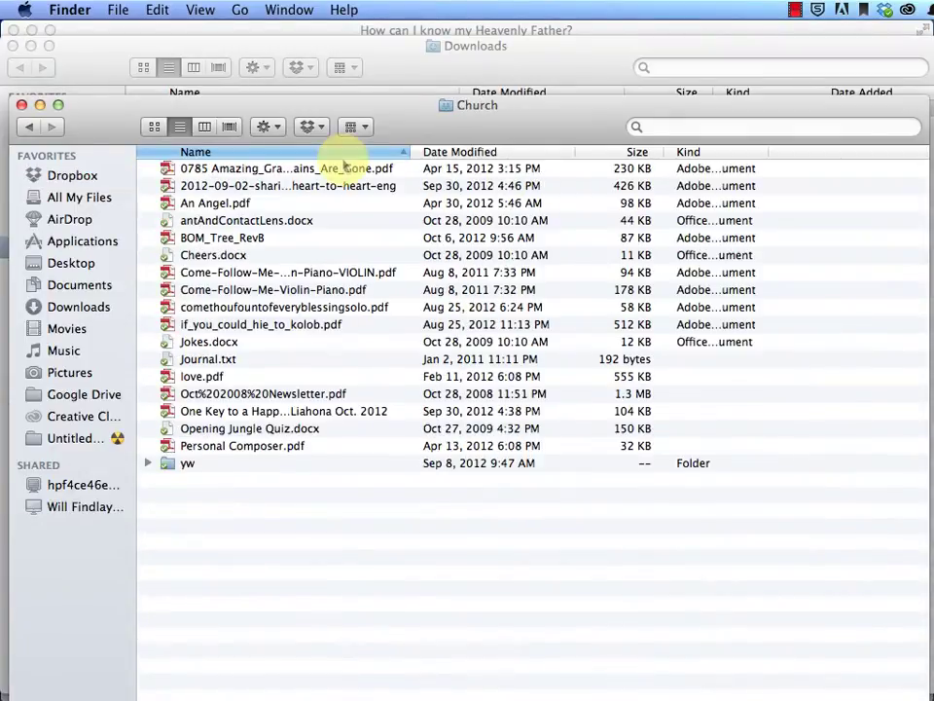
# Drag the 1300k godhead MP4 from Downloads into the Church window
pyautogui.moveTo(400, 123); pyautogui.dragTo(420, 340)
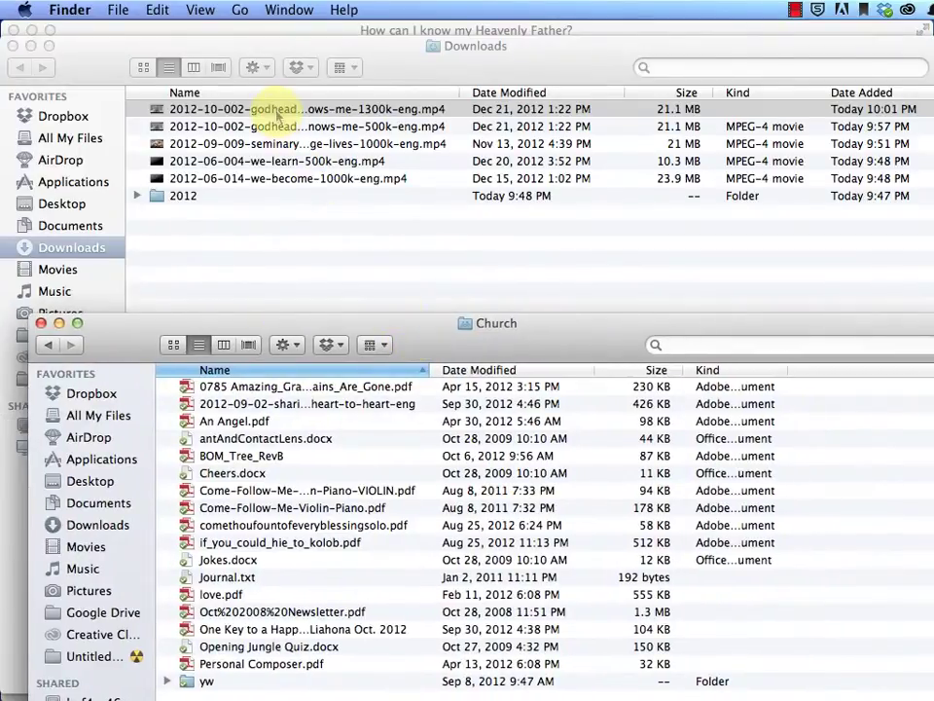
pyautogui.moveTo(276, 115); pyautogui.dragTo(350, 681)
pyautogui.moveTo(389, 322); pyautogui.dragTo(389, 106)
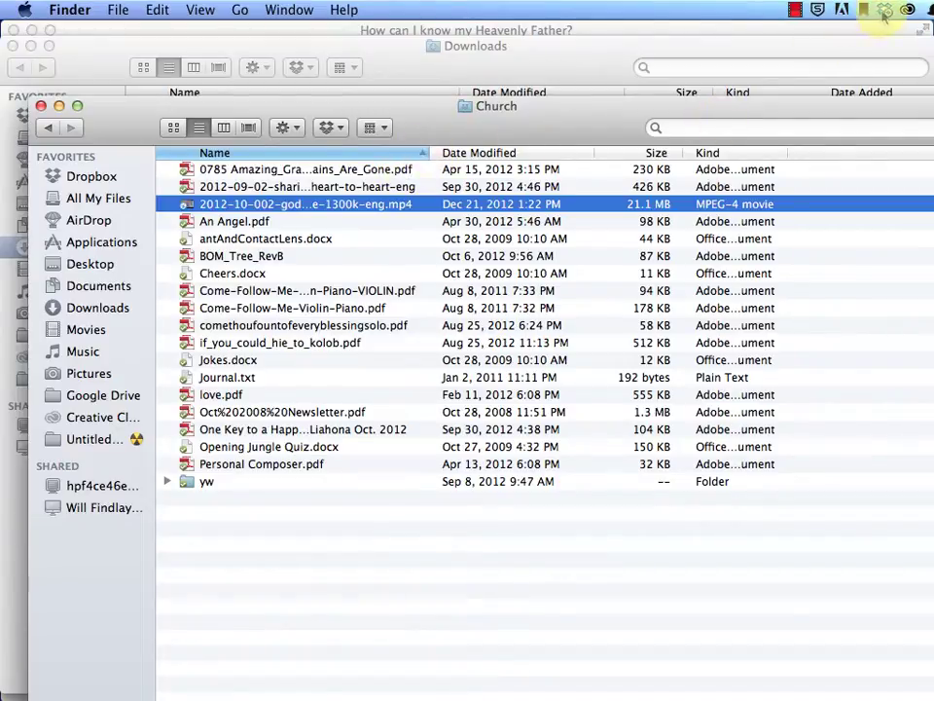
pyautogui.moveTo(887, 20)
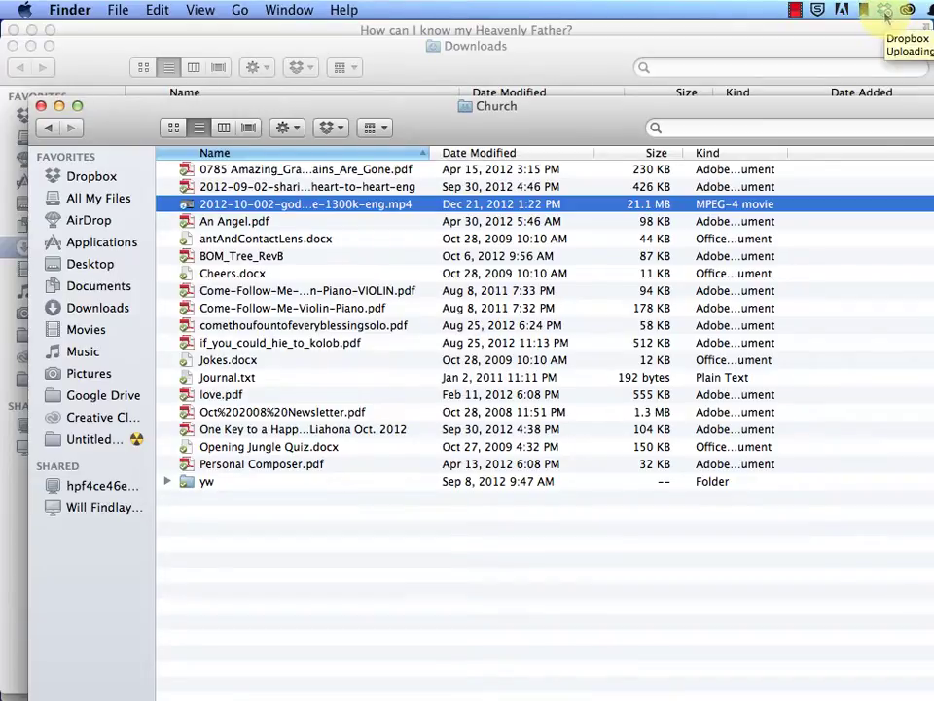
pyautogui.click(885, 11)
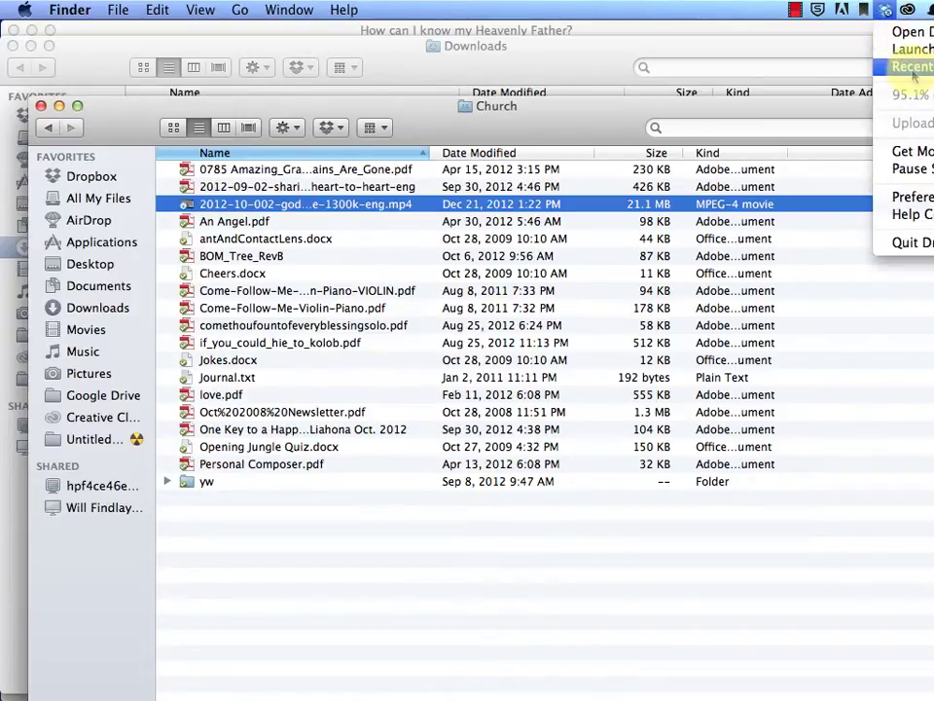
pyautogui.click(887, 10)
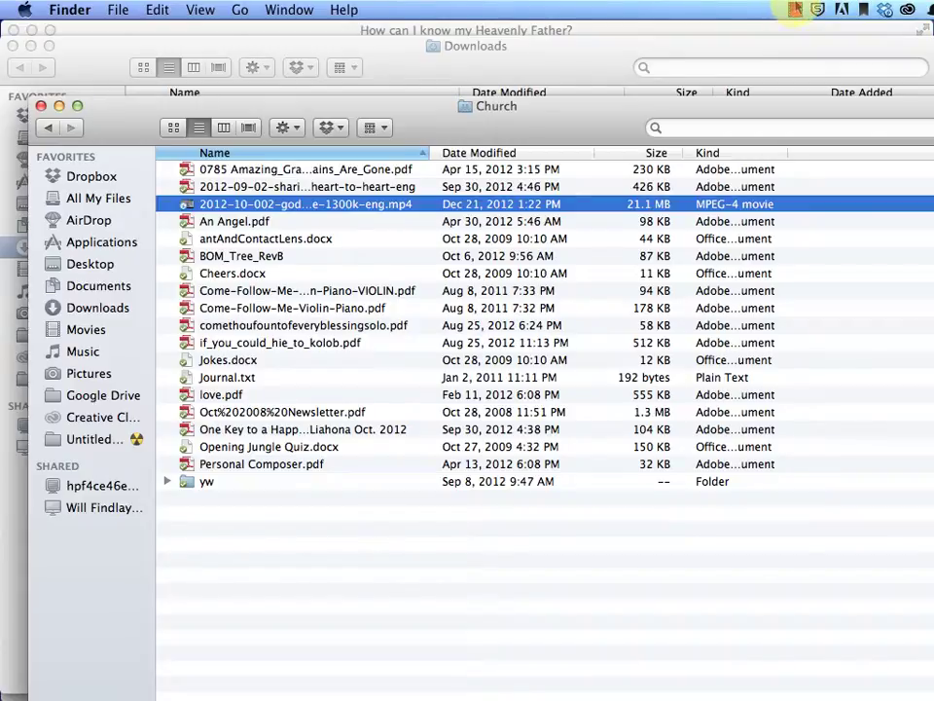
pyautogui.click(795, 10)
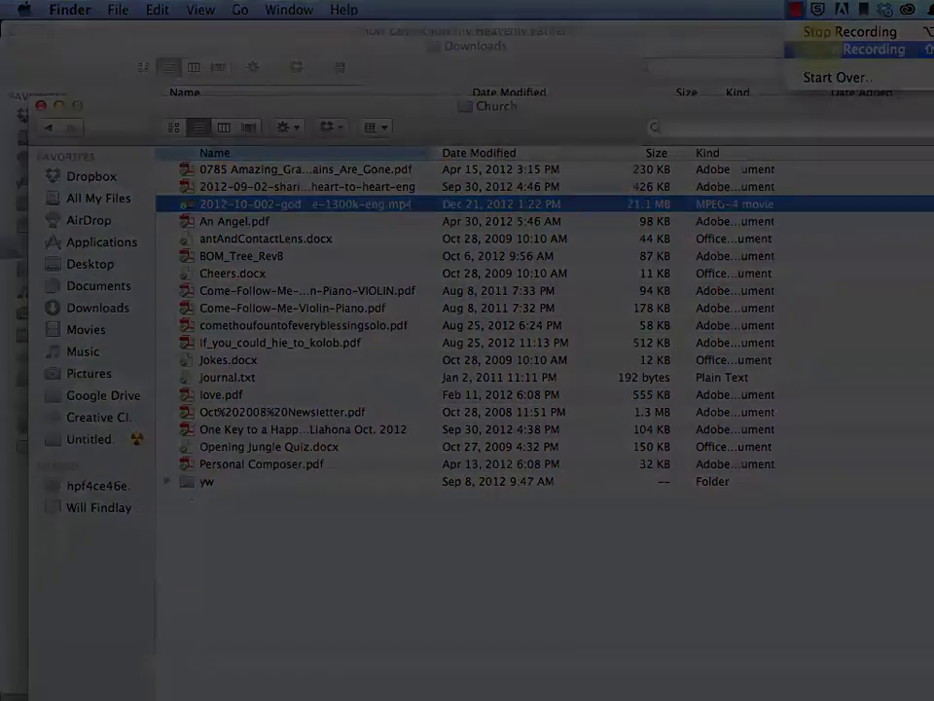
pyautogui.click(854, 49)
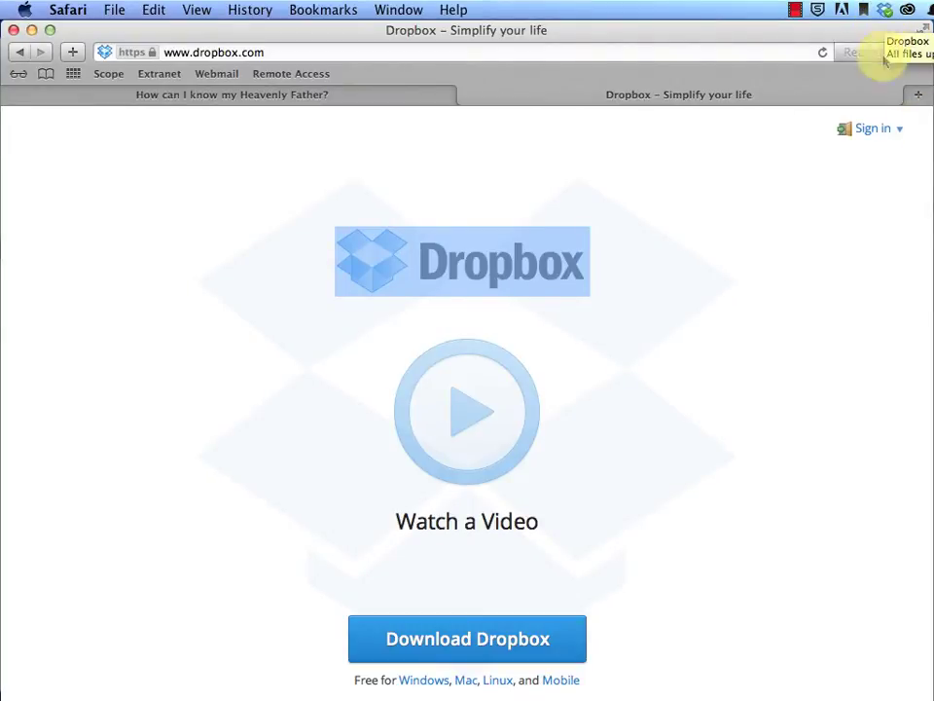
# Sign in to Dropbox with the account e-mail and password, then open the Church folder
pyautogui.click(875, 130)
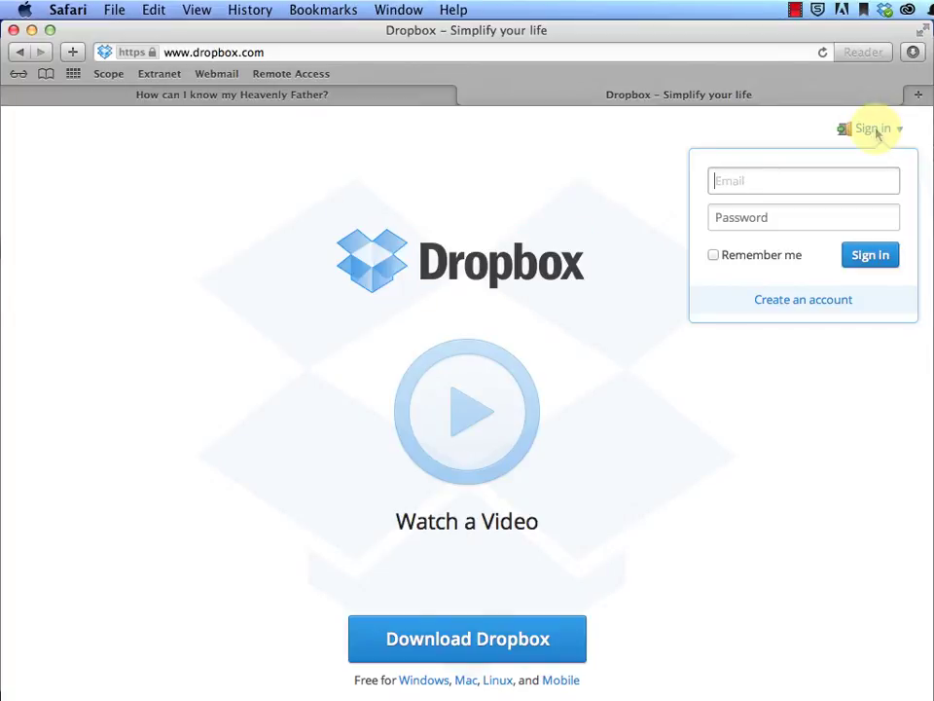
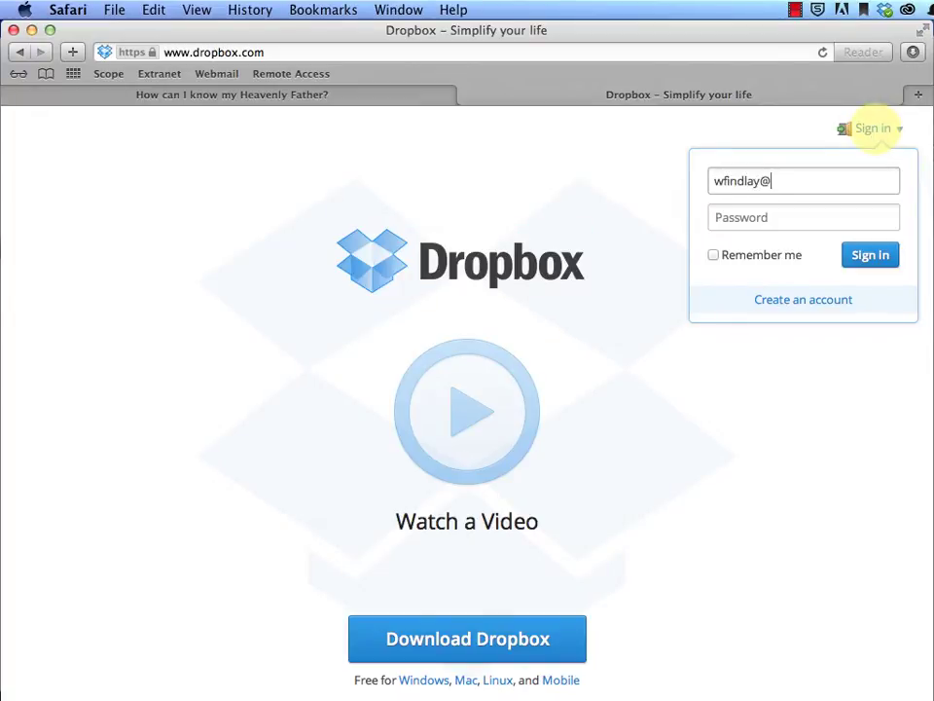
pyautogui.press('Tab')
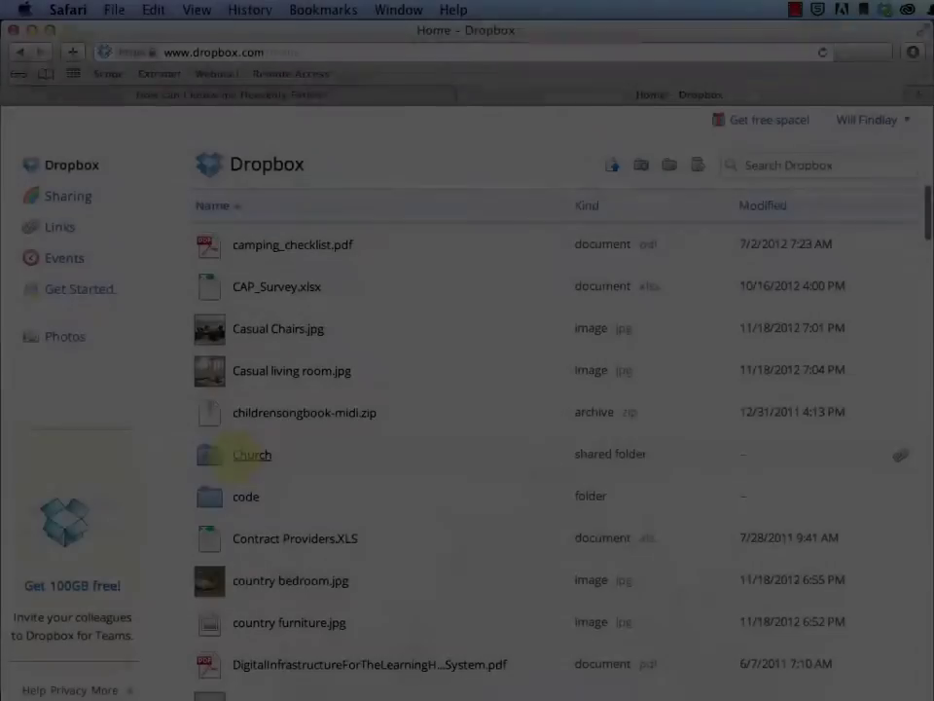
pyautogui.click(236, 461)
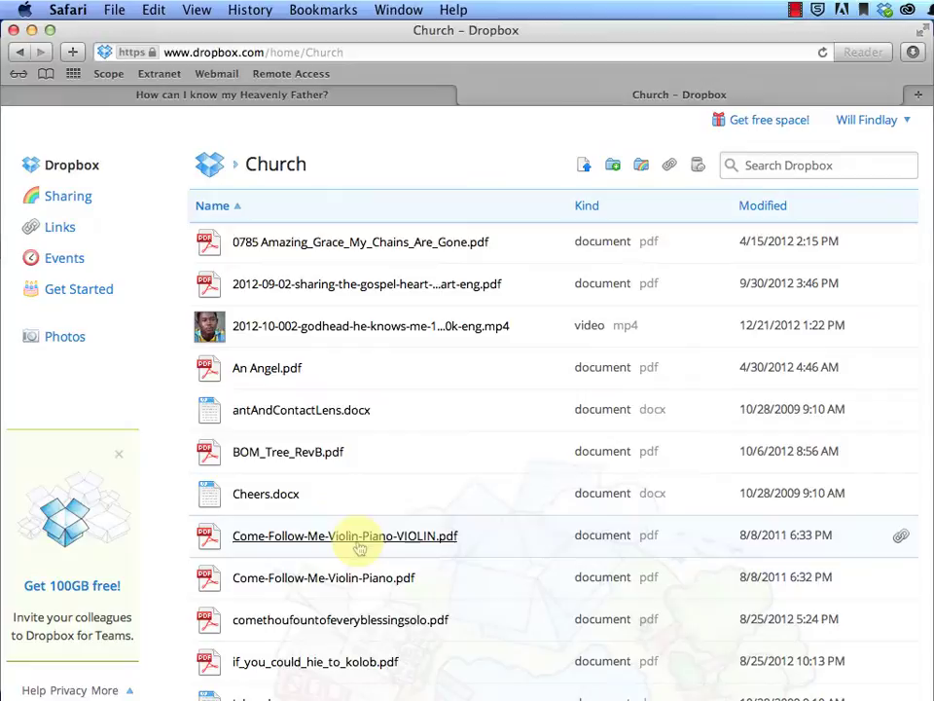
pyautogui.scroll(-1, 359, 545)
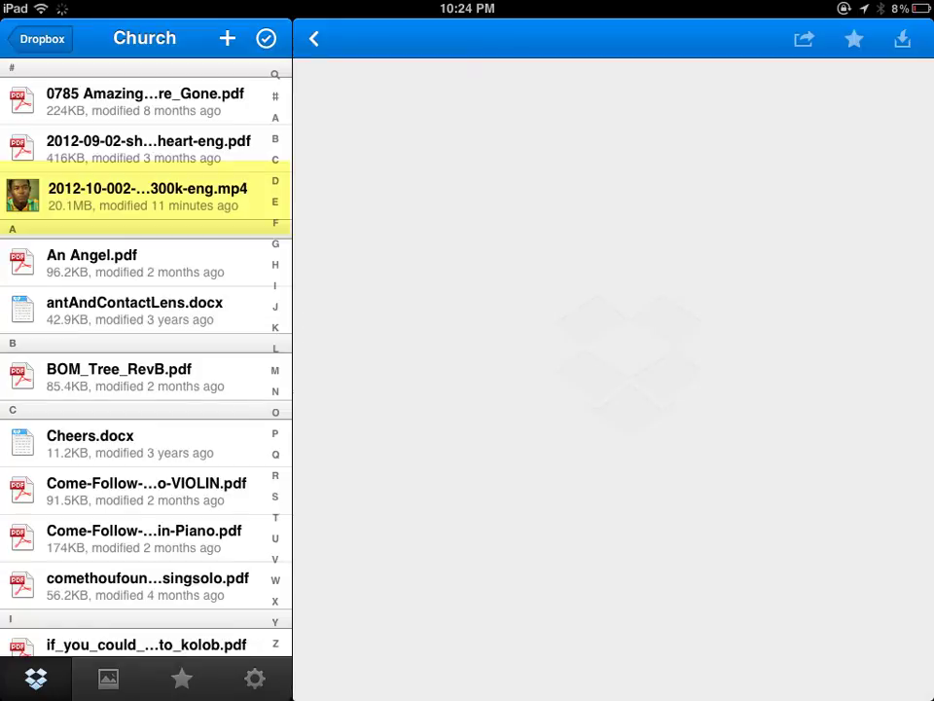
# Preview 2012-10-002-godhead-he-knows-me-1300k-eng.mp4 from the Church folder
pyautogui.click(146, 195)
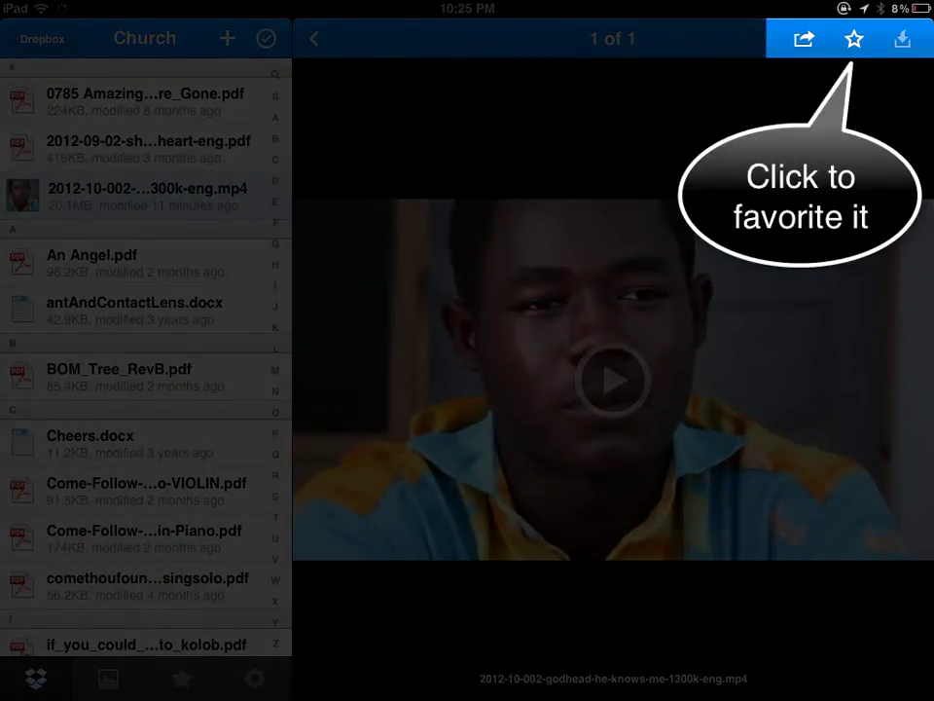
# Star the godhead video as a favorite and open the Favorites list
pyautogui.click(853, 39)
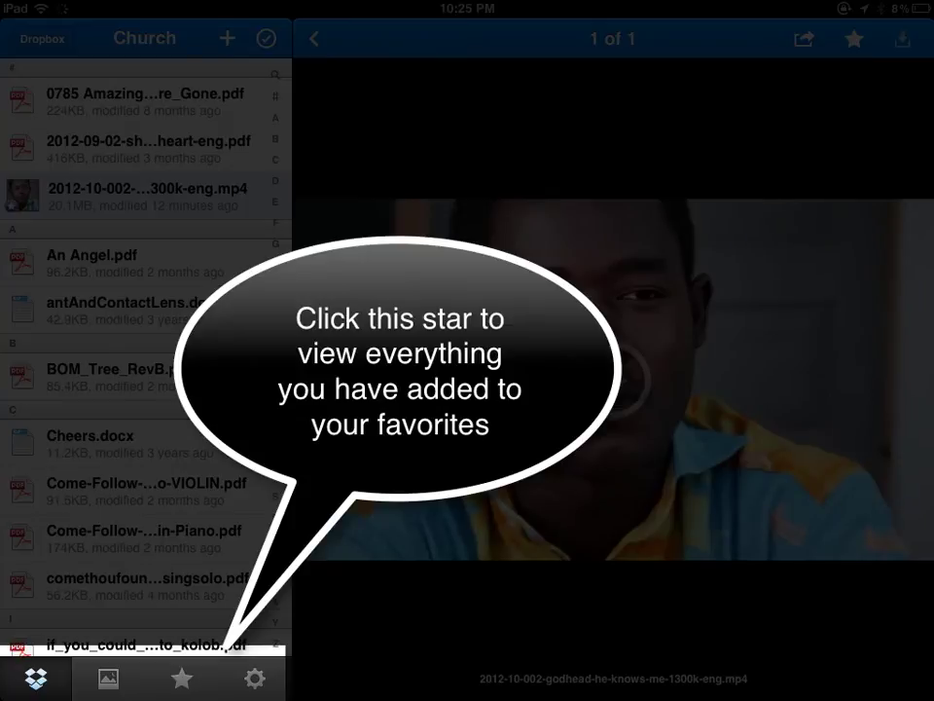
pyautogui.click(181, 679)
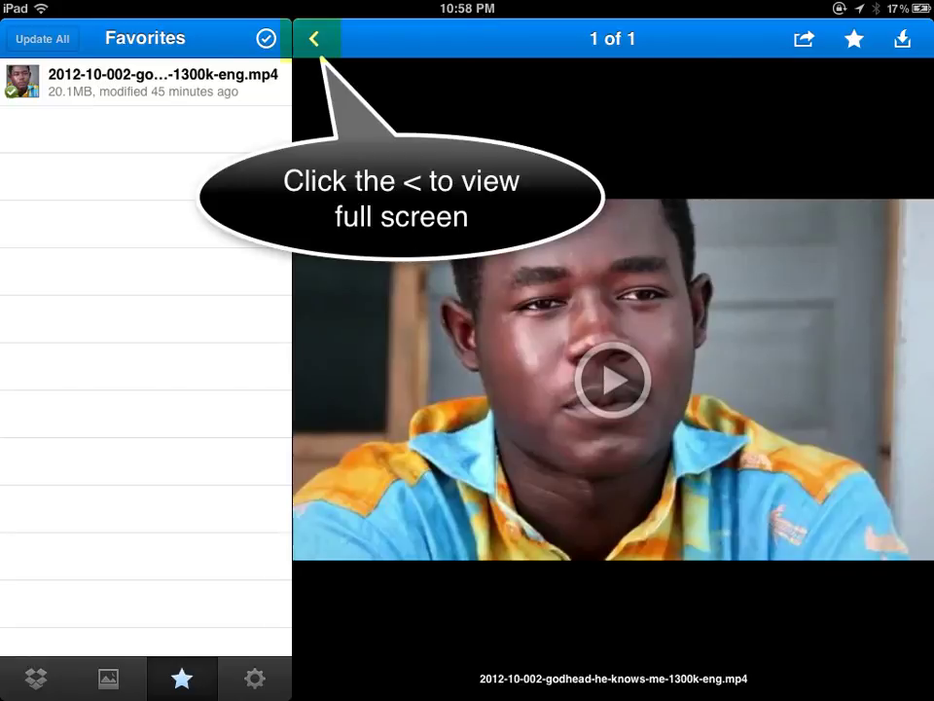
# Collapse the sidebar so the godhead video plays full screen
pyautogui.click(313, 39)
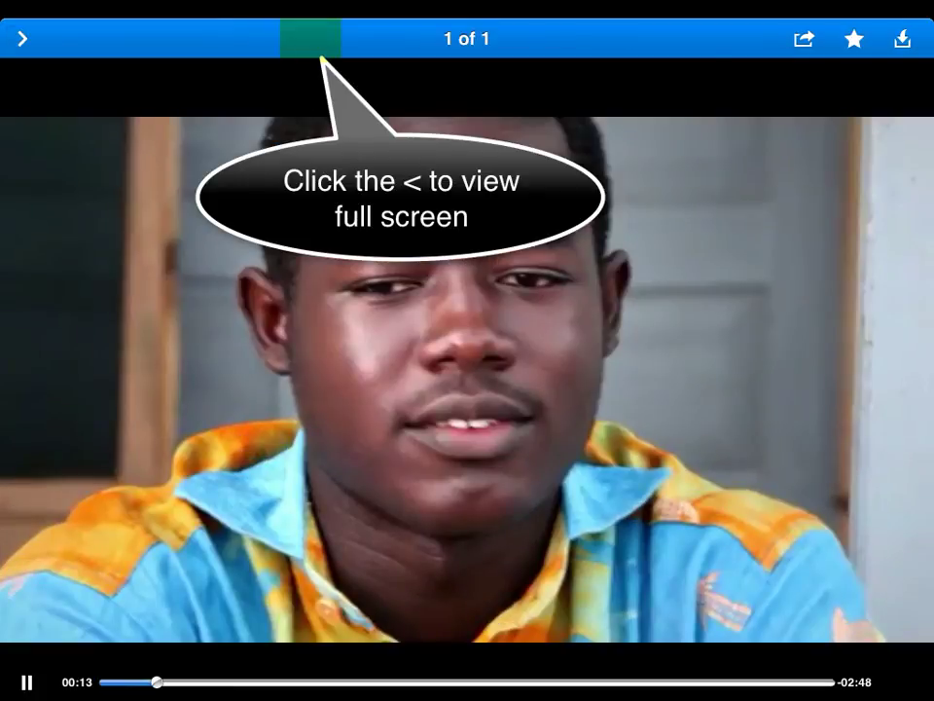